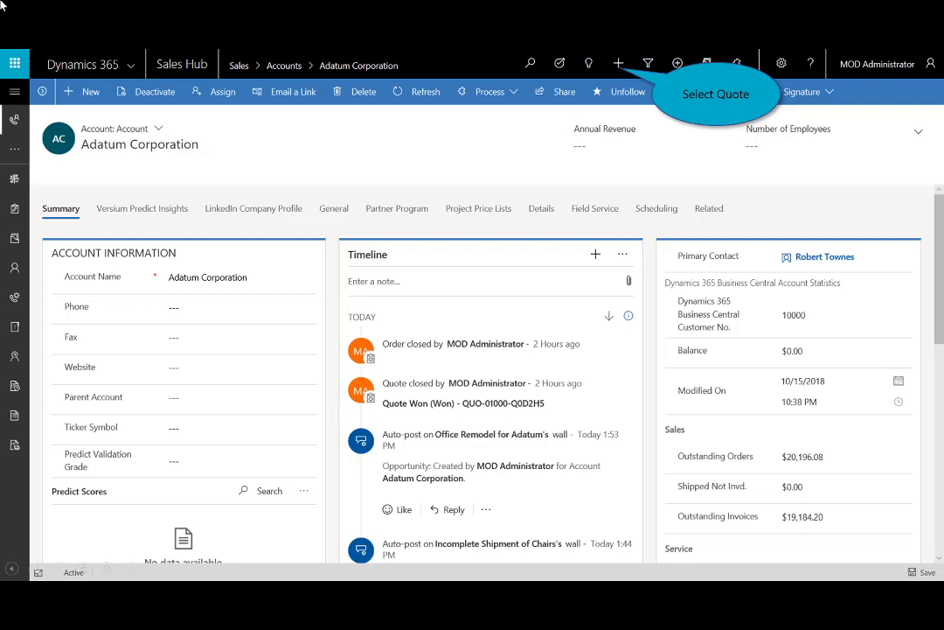
Step: Create and save a quote named "Quote for Chairs for Adatum" for Adatum Corporation, using the Business Central Default Price List
left_click(619, 64)
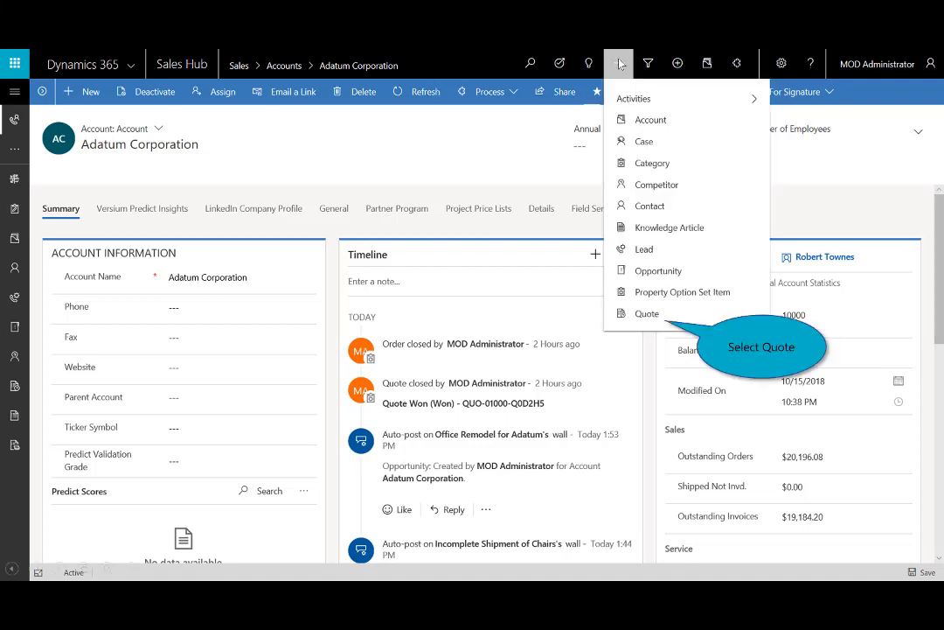
left_click(655, 312)
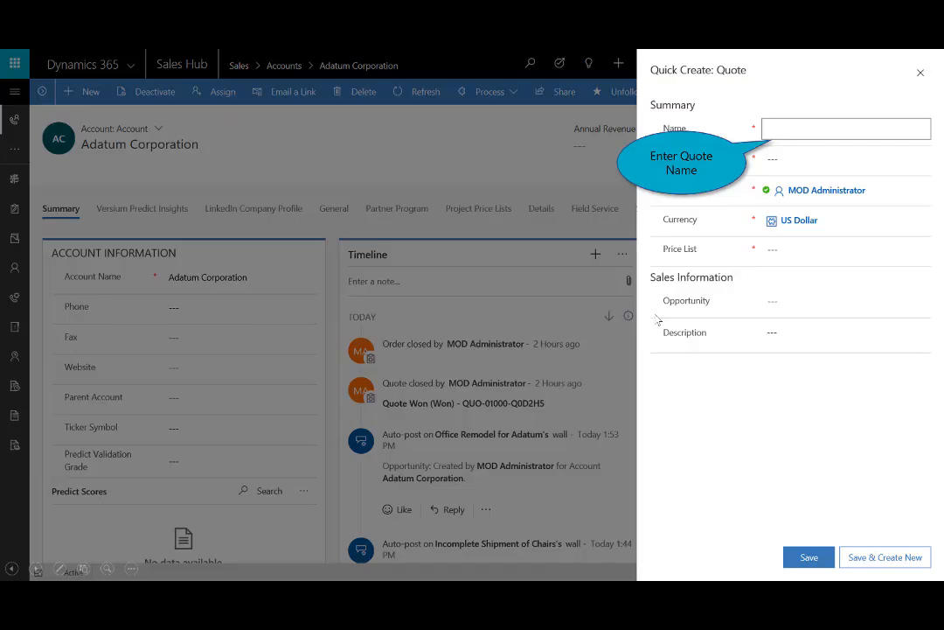
left_click(779, 133)
type("Quote for Chairs for Adatum")
key("Tab")
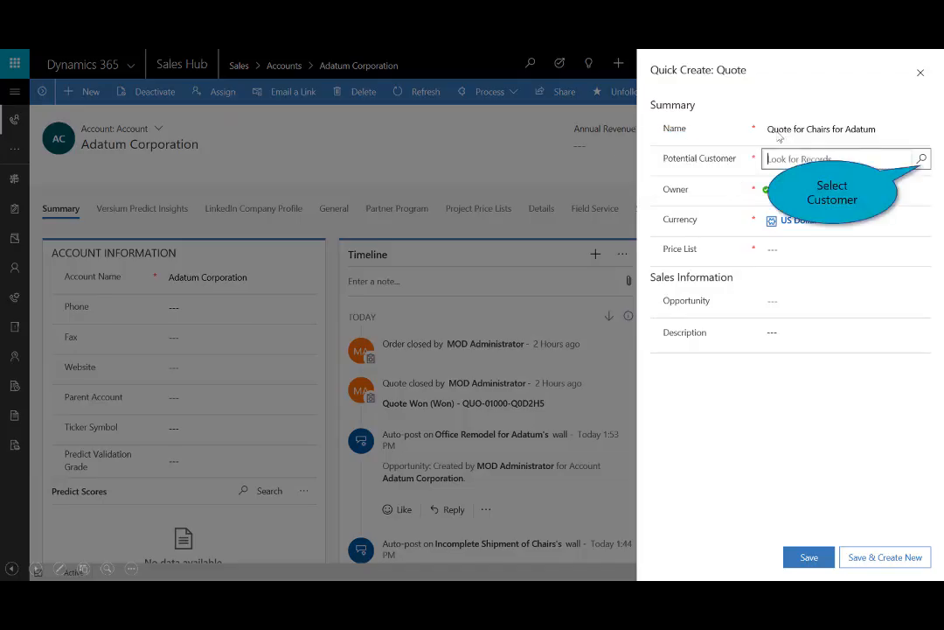
left_click(921, 161)
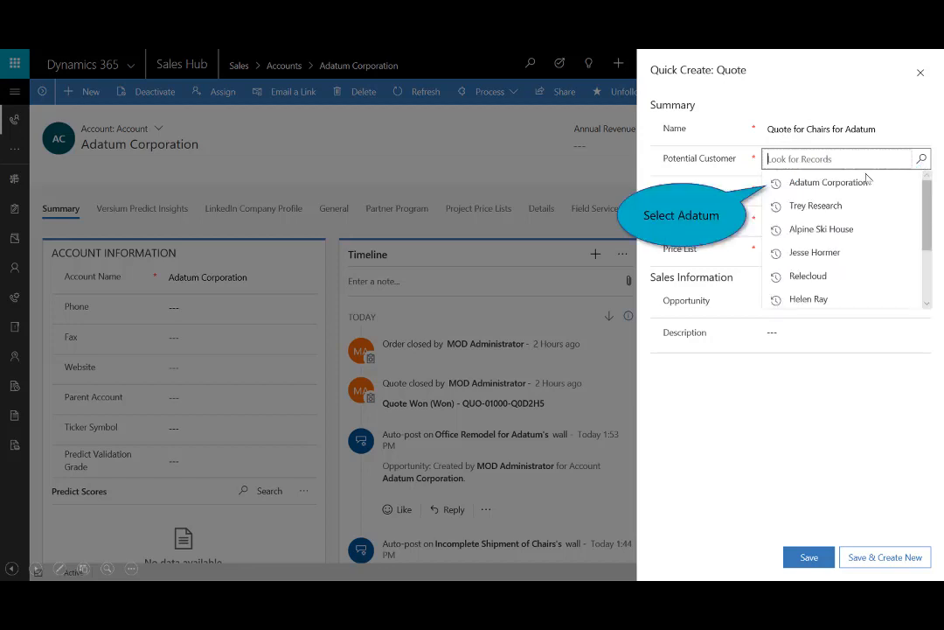
left_click(819, 182)
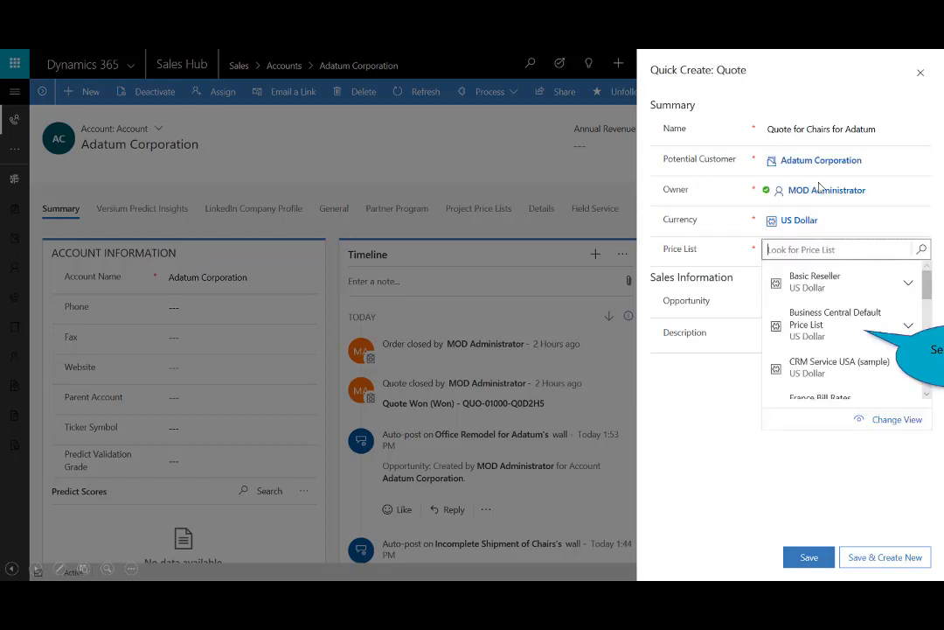
left_click(847, 325)
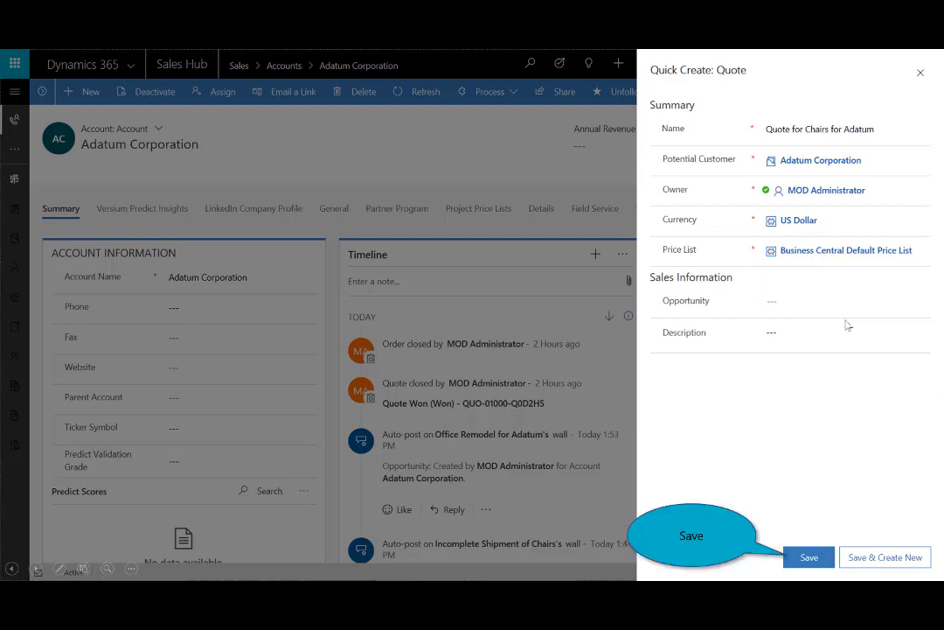
left_click(809, 558)
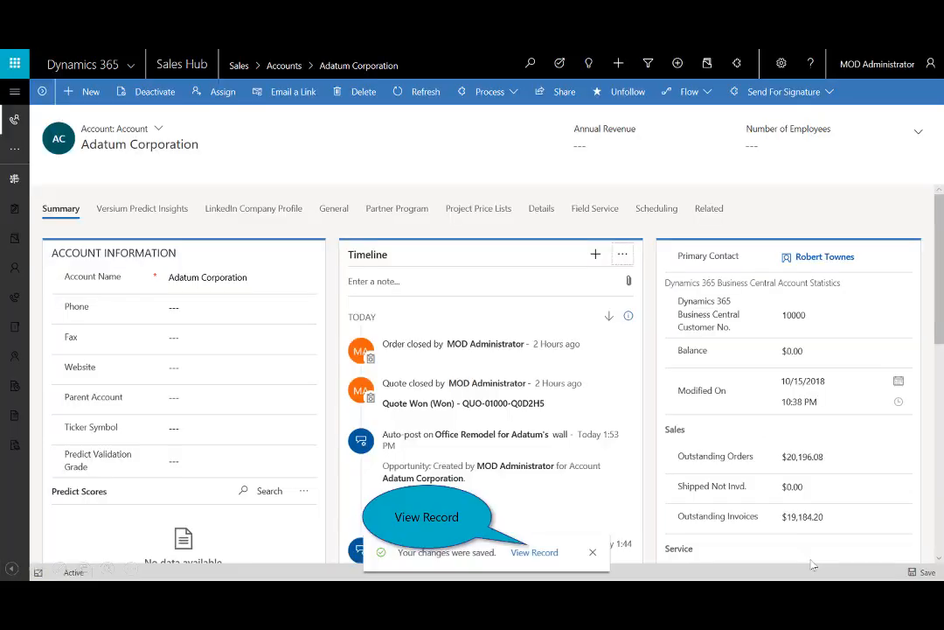
Step: Open the saved quote and add a quote line for the product BERLIN Guest Chair, yellow with quantity 5
left_click(535, 553)
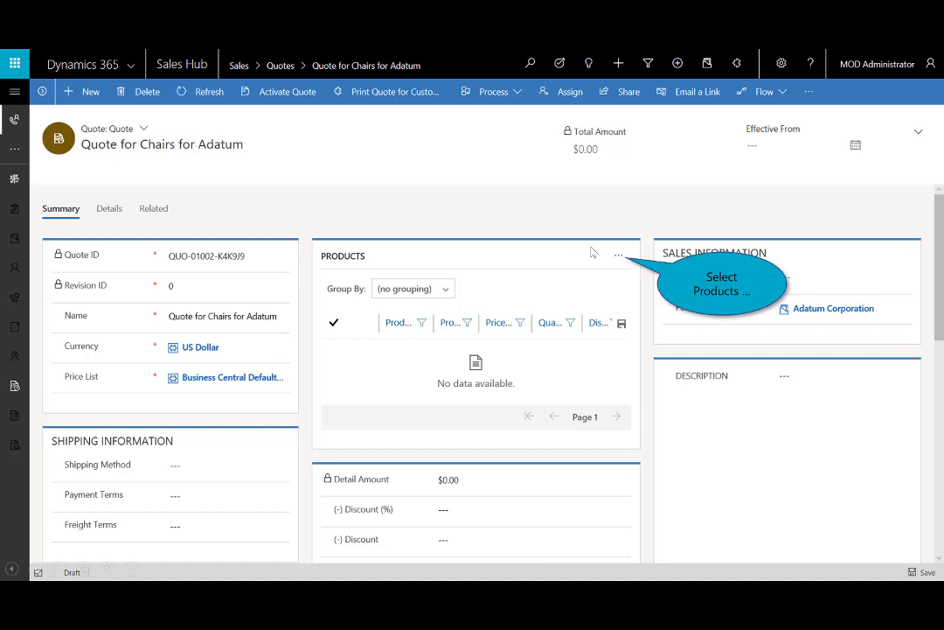
left_click(620, 257)
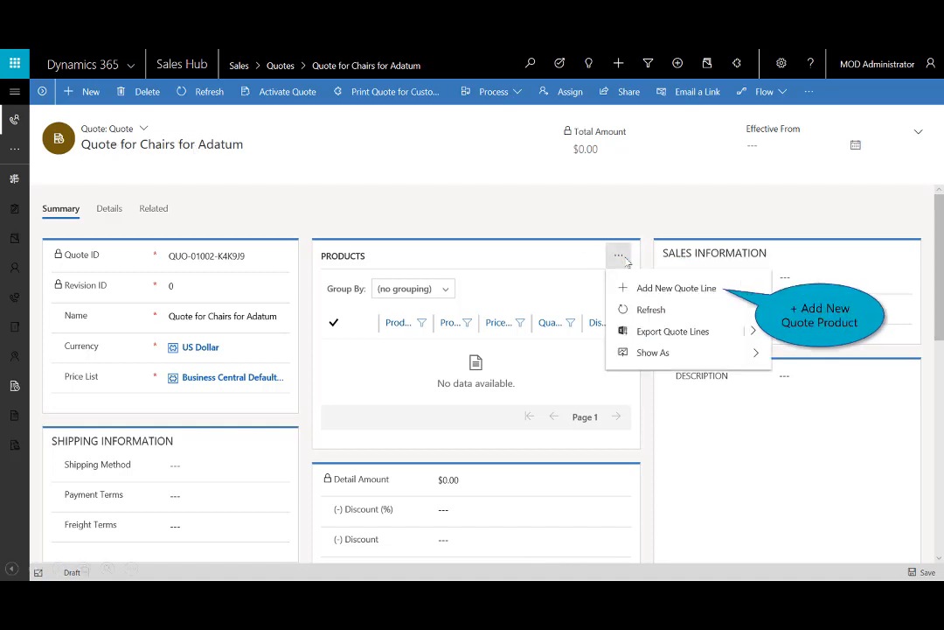
left_click(685, 290)
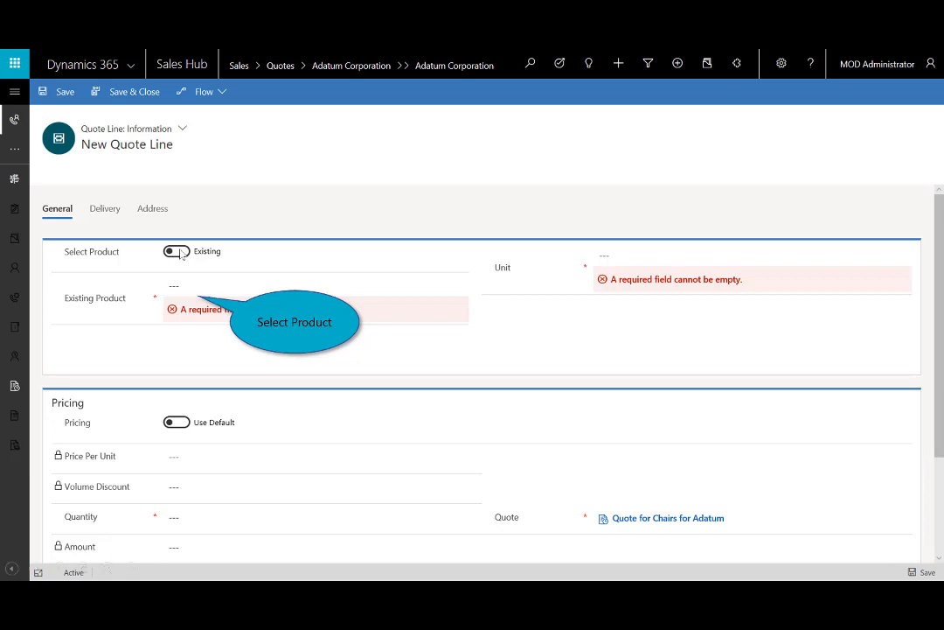
left_click(198, 295)
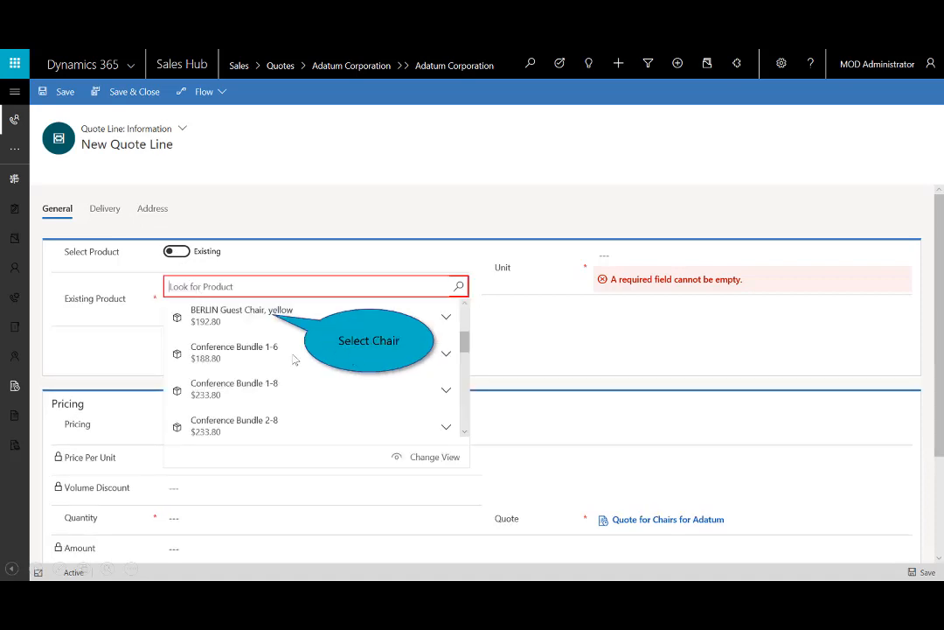
left_click(282, 313)
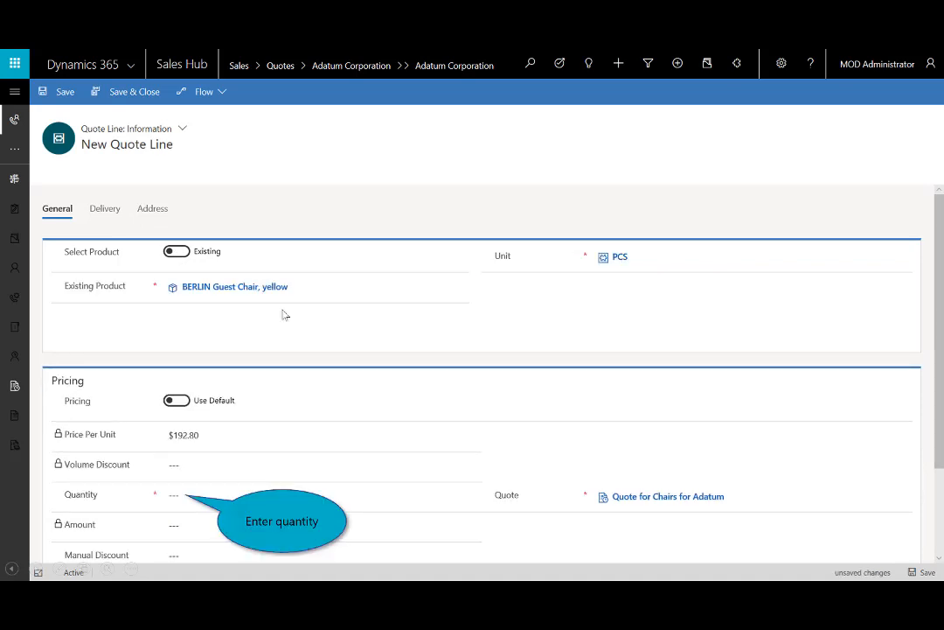
left_click(178, 507)
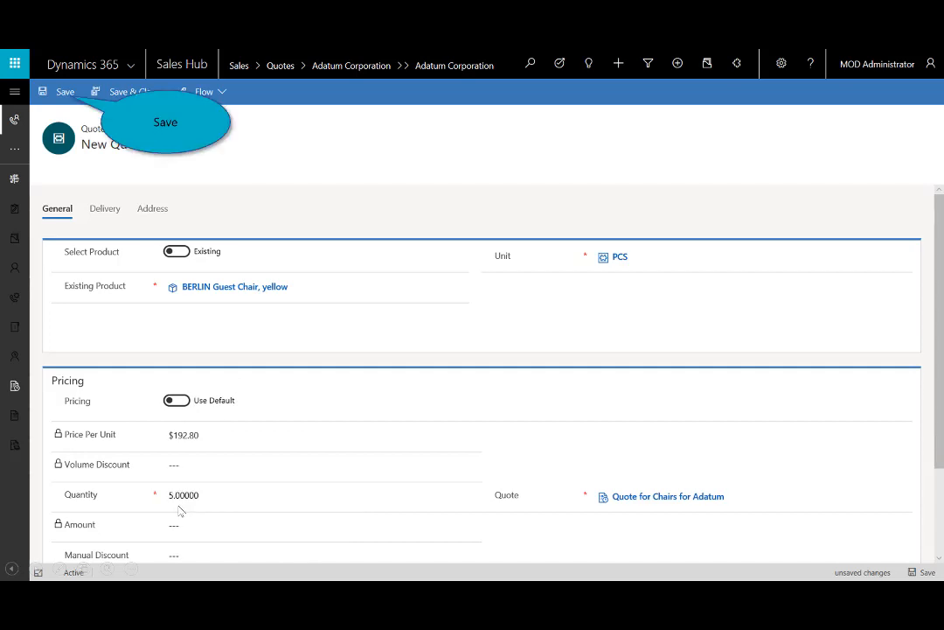
left_click(63, 94)
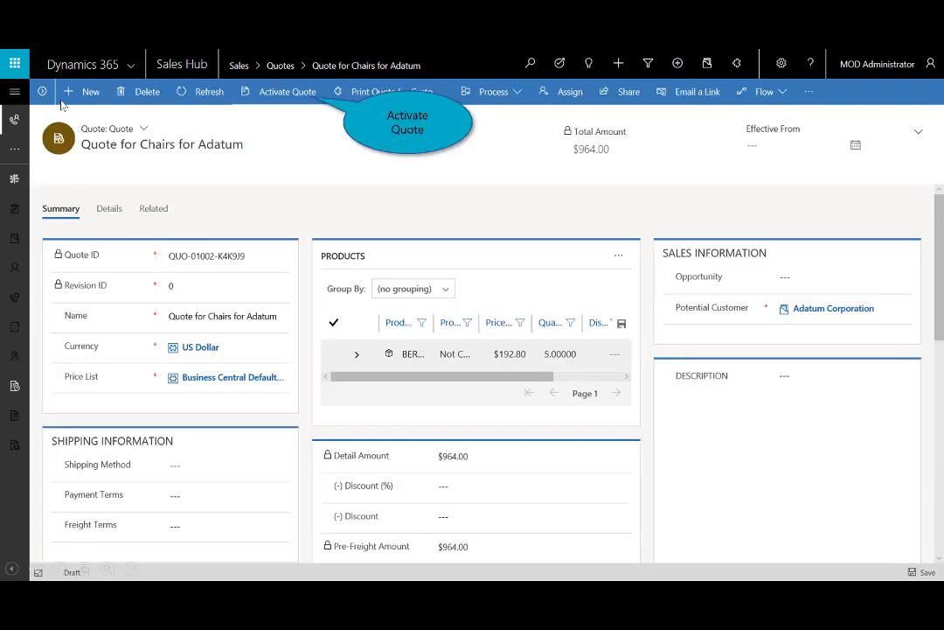
Step: Activate the quote and create an order from it with status reason Won and date won 10/16/2018
left_click(288, 93)
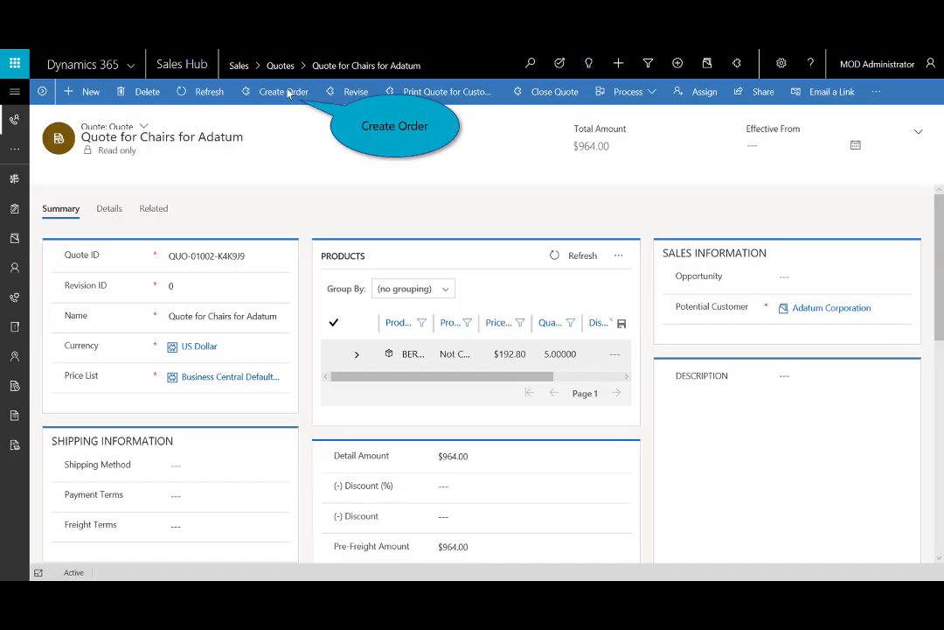
left_click(288, 94)
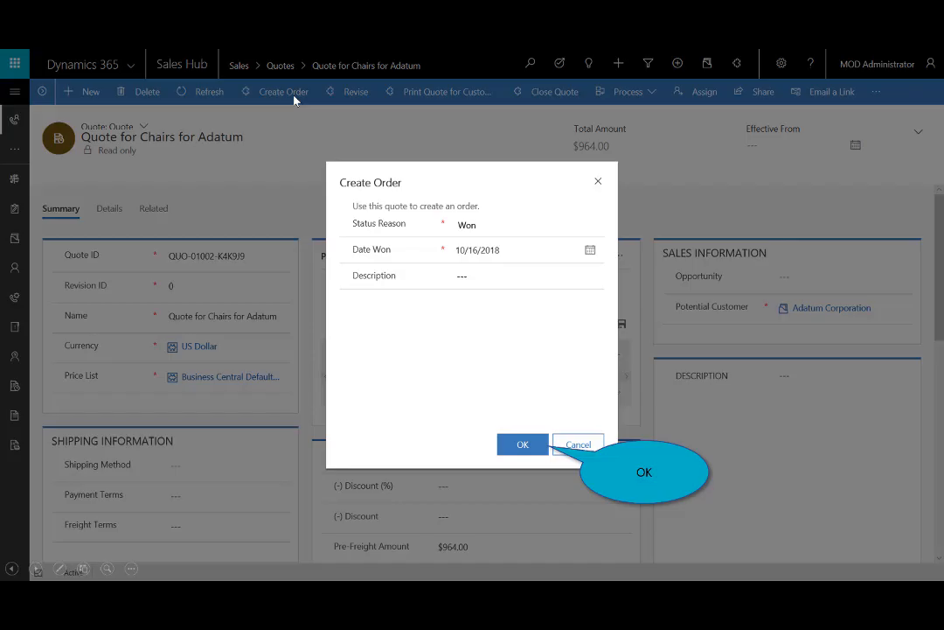
left_click(534, 448)
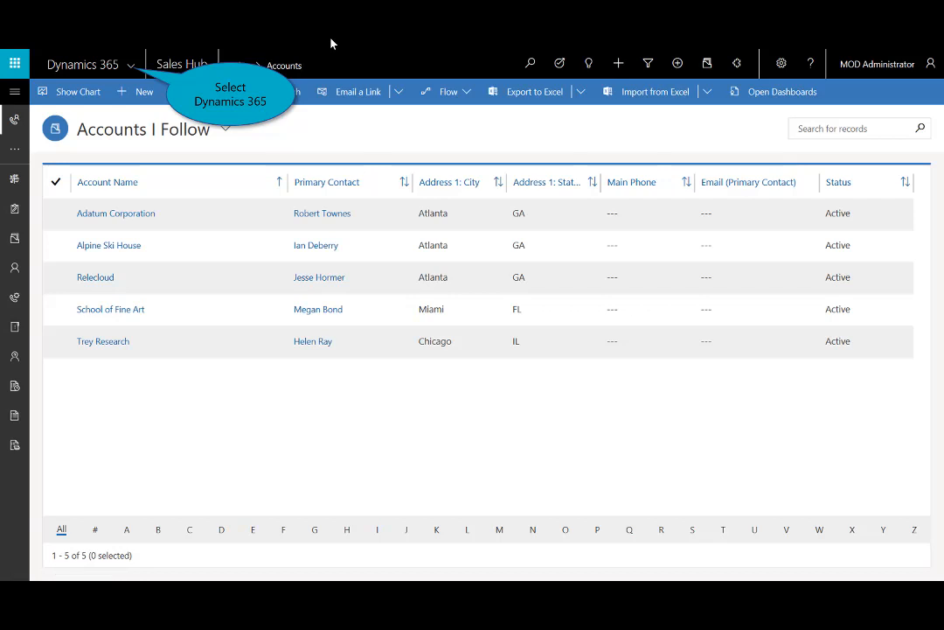
Step: Switch to Business Central and open the last Adatum Corporation sales order dated 10/16/2018 in the sales orders list
left_click(131, 67)
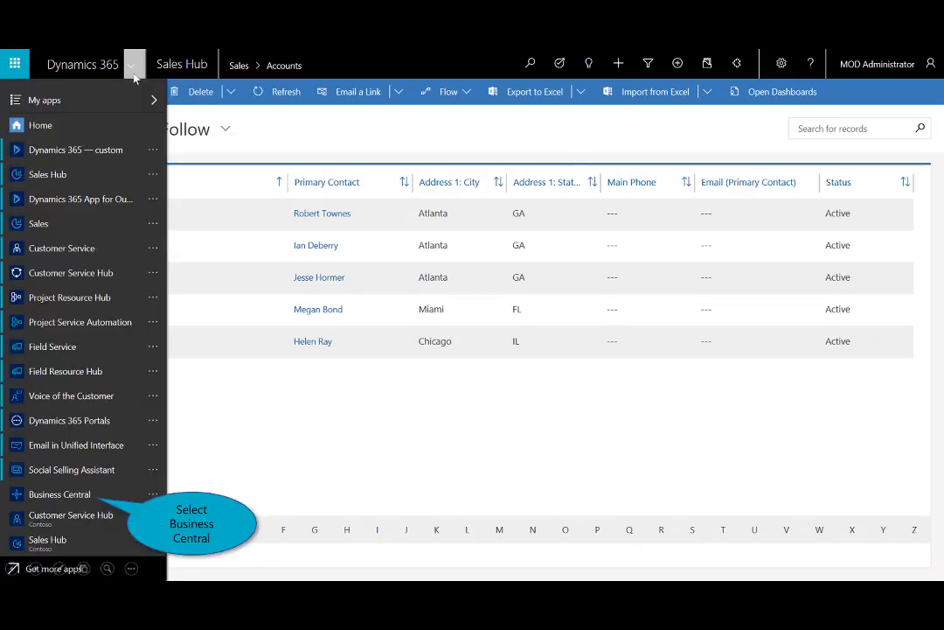
left_click(62, 494)
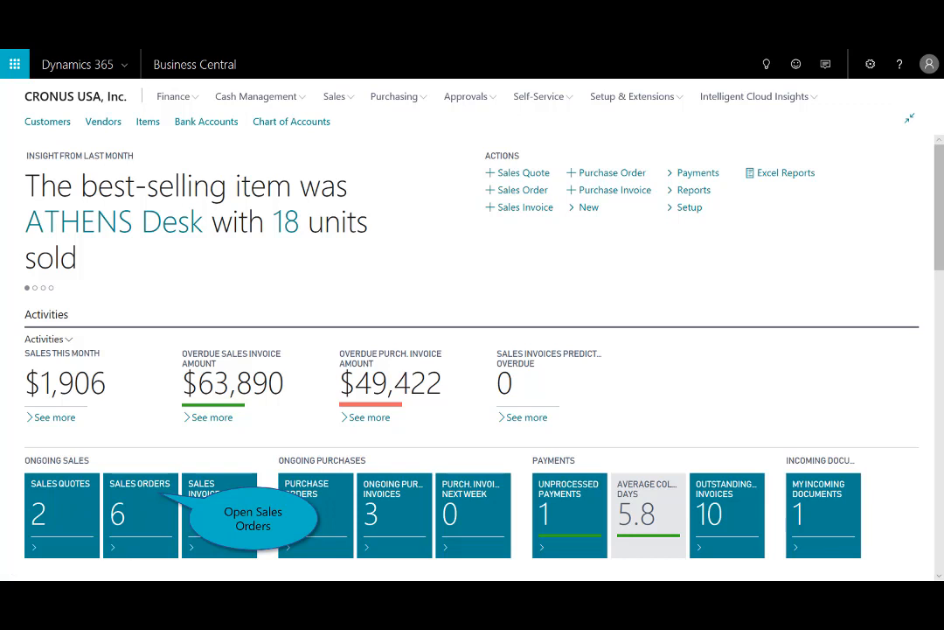
left_click(143, 512)
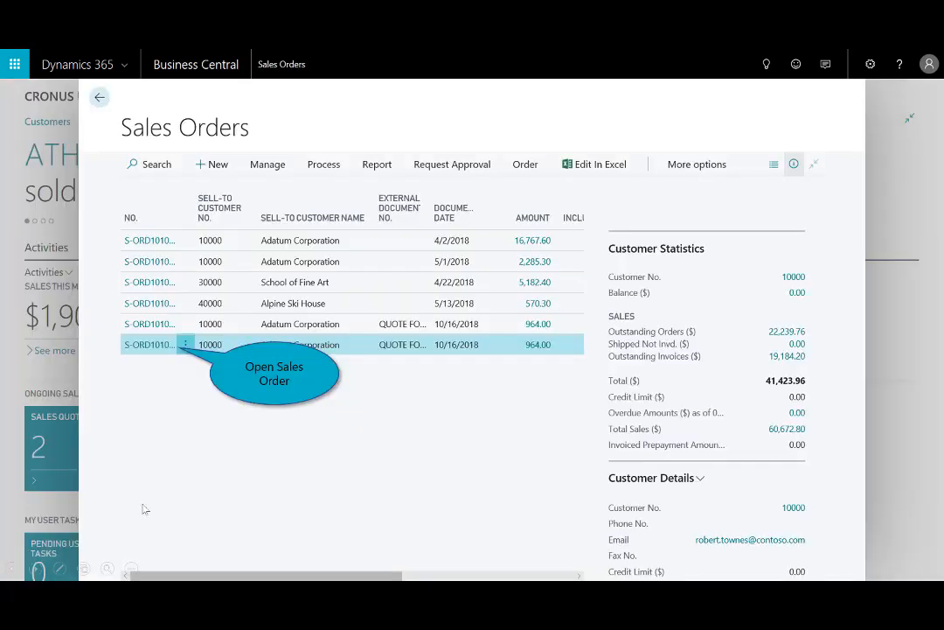
left_click(153, 344)
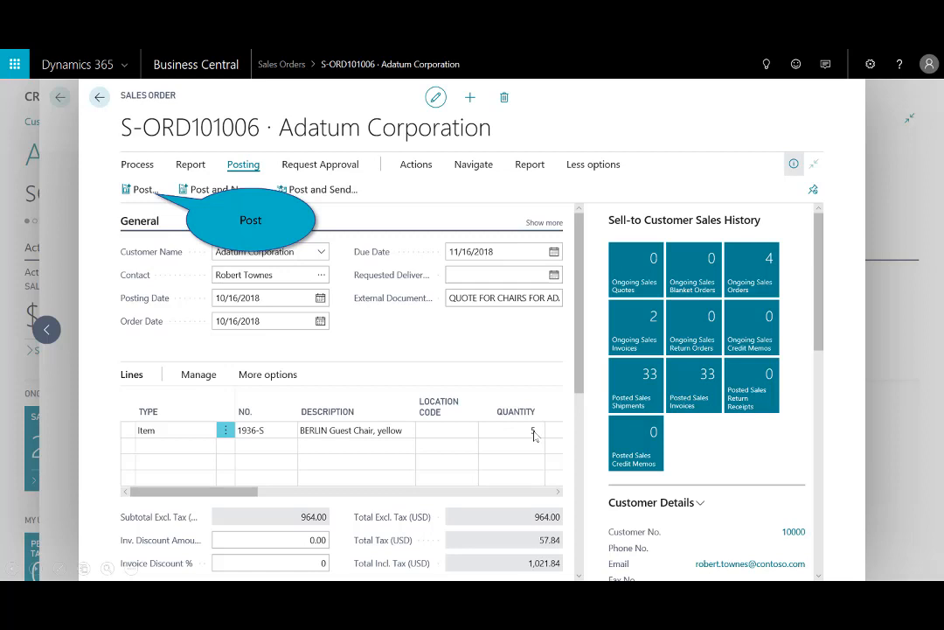
Step: Post the Adatum sales order with the Ship and Invoice option and close the sales orders list
left_click(138, 191)
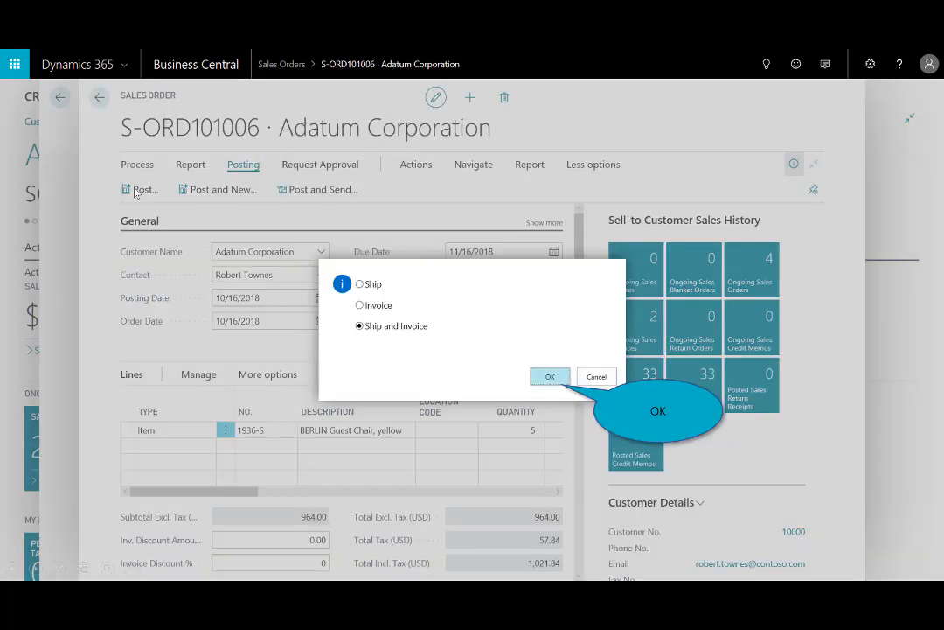
left_click(550, 377)
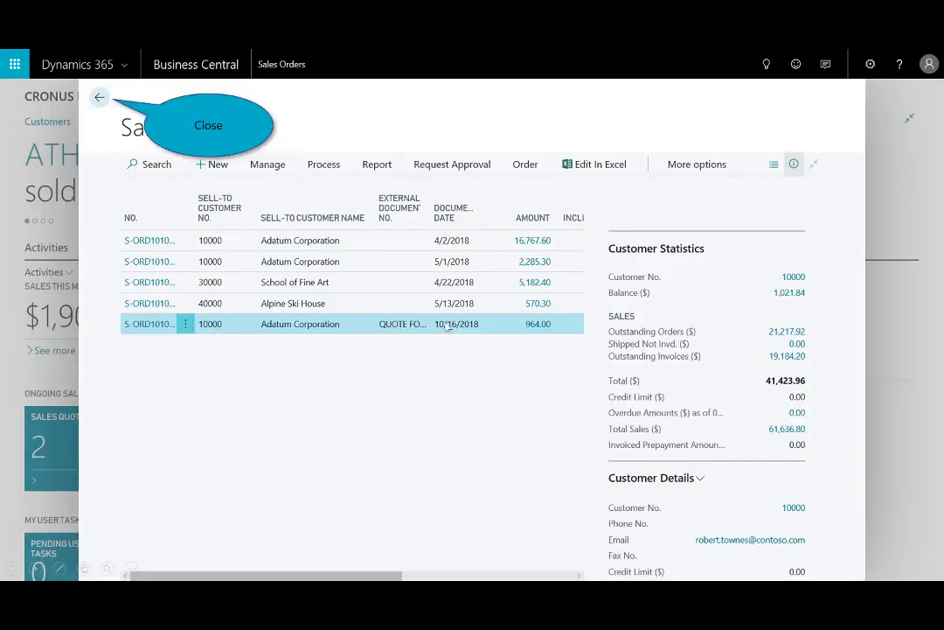
left_click(100, 99)
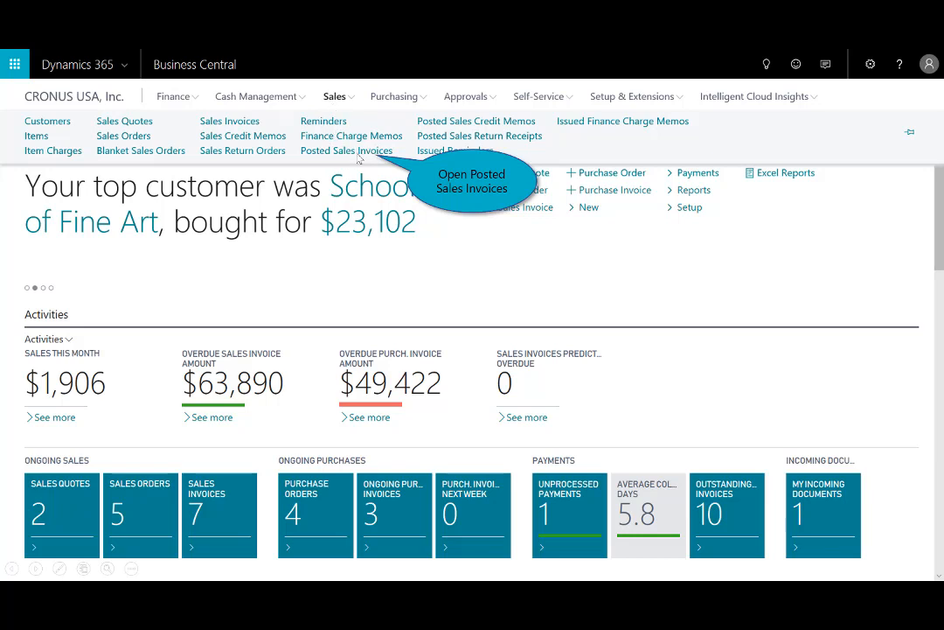
Step: Filter the posted sales invoices by "adatum", open the one due 11/16/2018 and show its Dynamics 365 for Sales actions
left_click(358, 155)
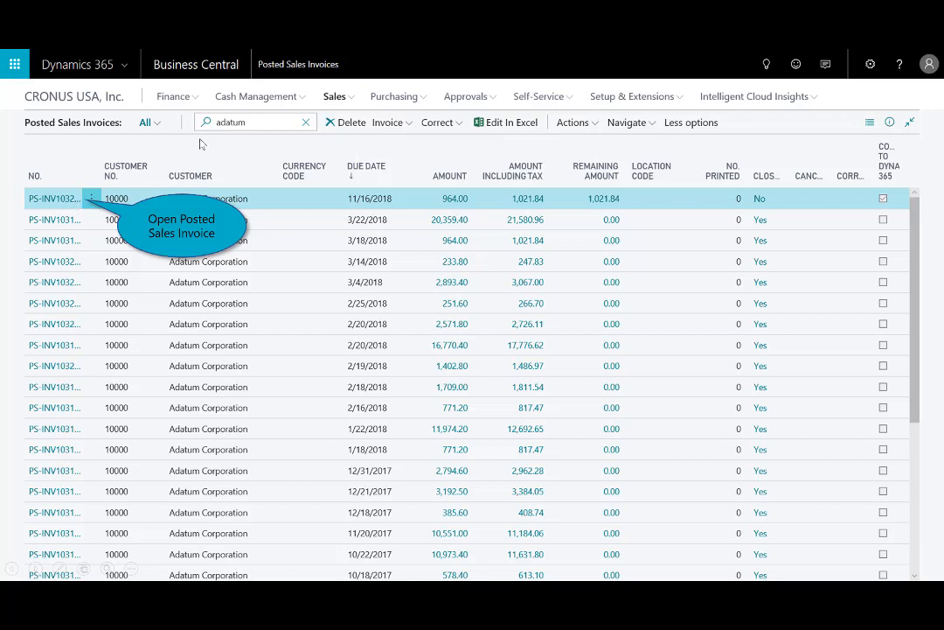
left_click(63, 204)
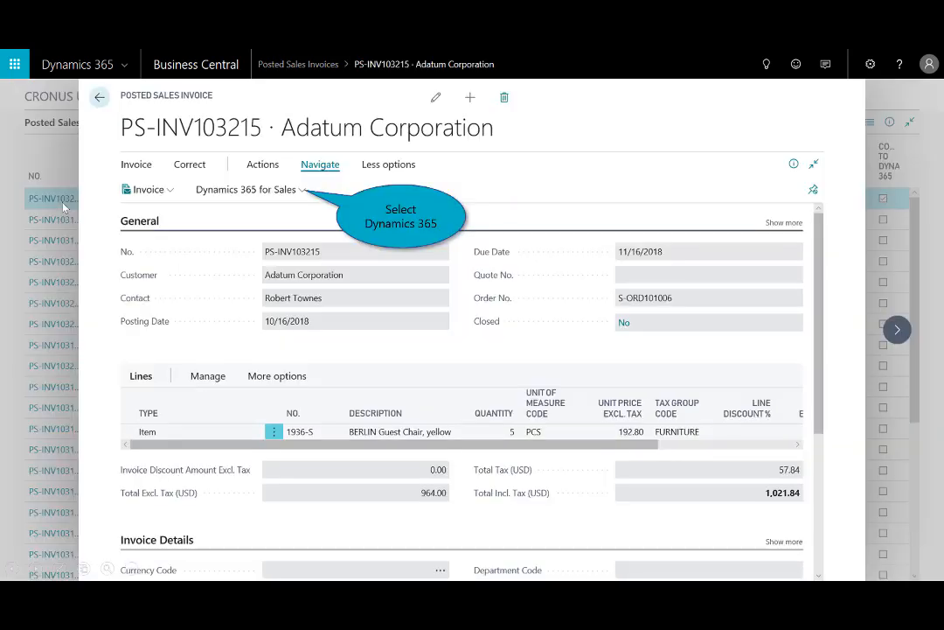
left_click(298, 190)
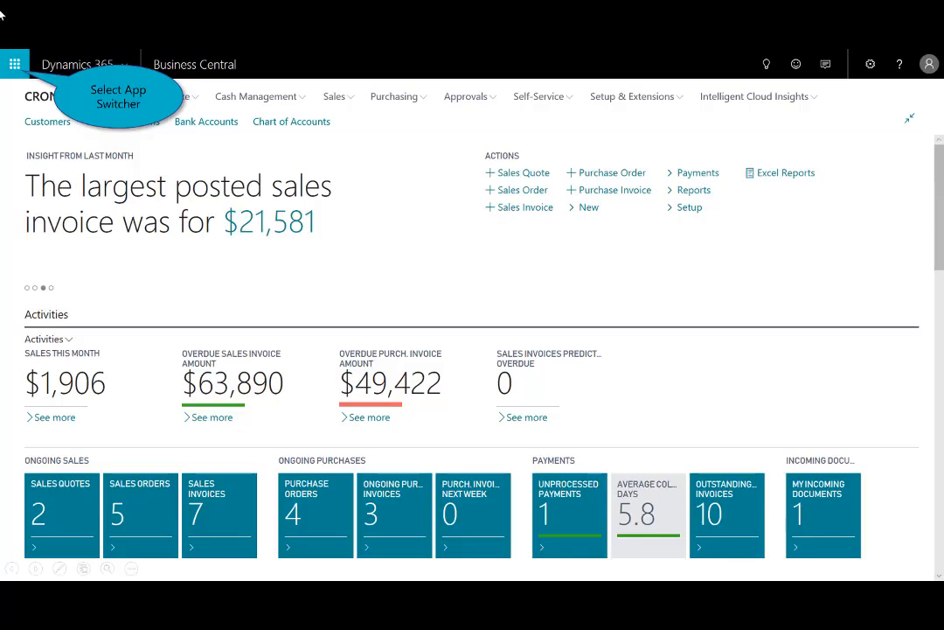
Step: Switch to Sales Hub and open the invoice "Quote for Chairs for Adatum" from the invoices list
left_click(15, 64)
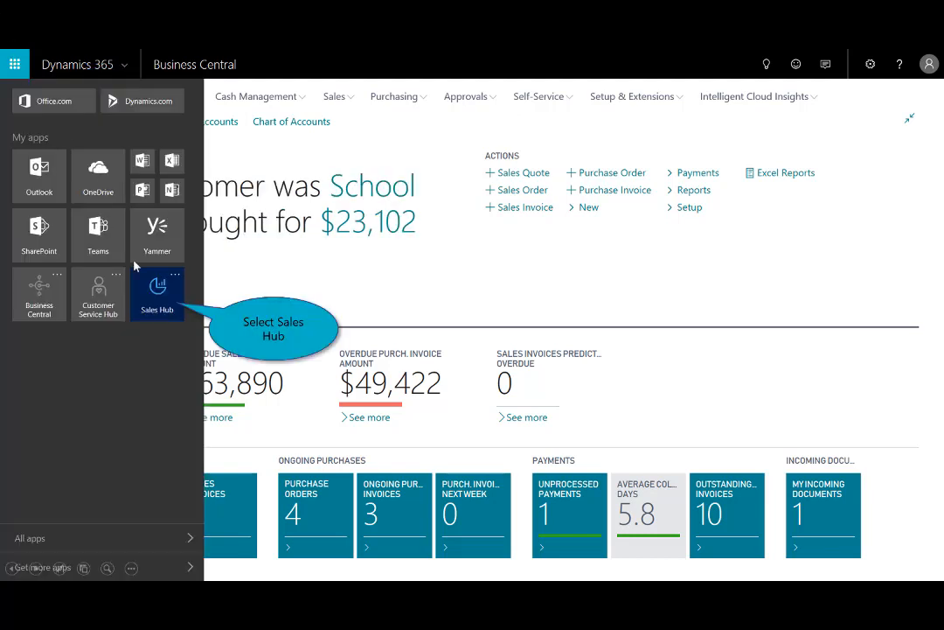
left_click(158, 295)
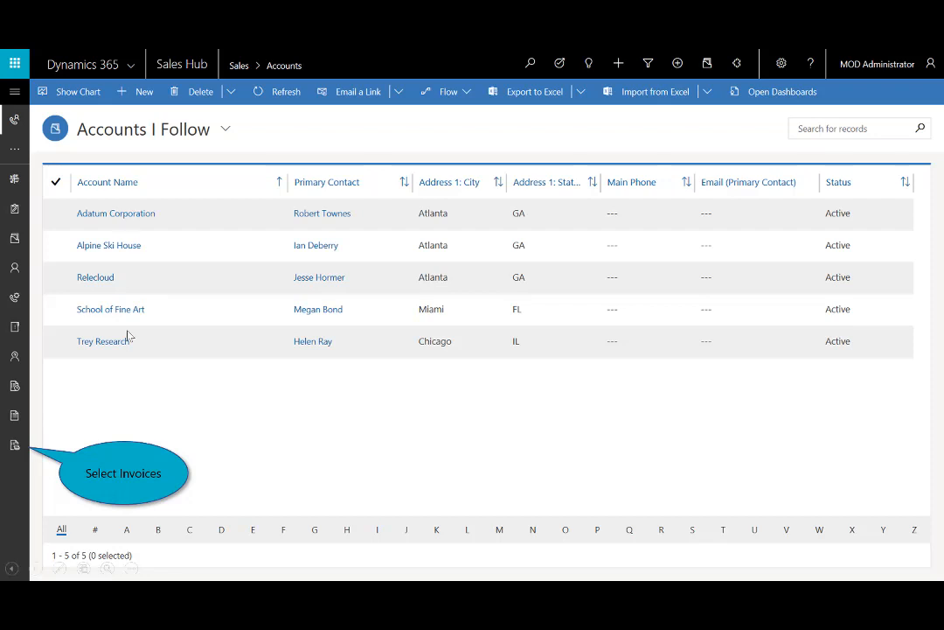
left_click(15, 447)
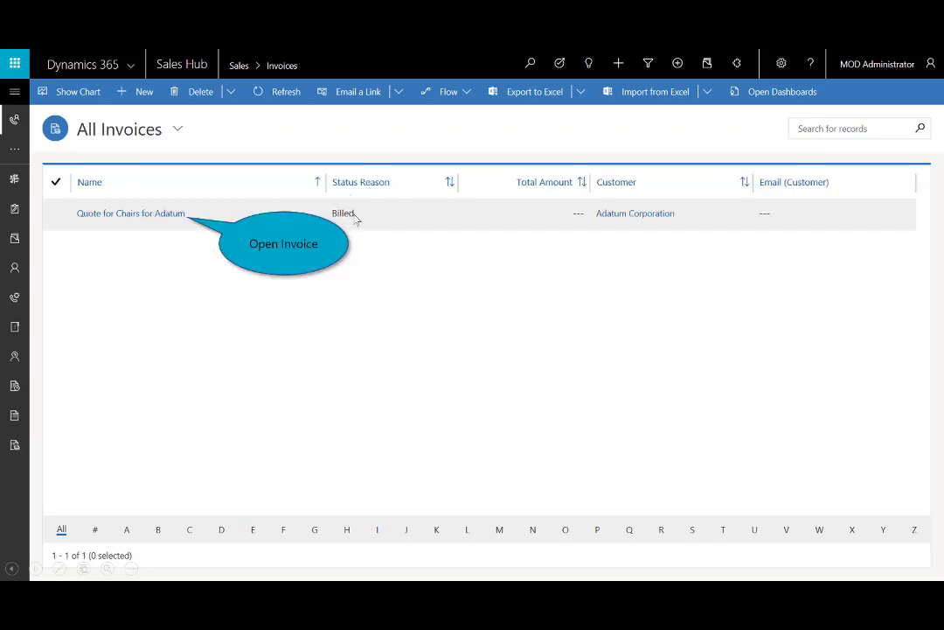
left_click(138, 218)
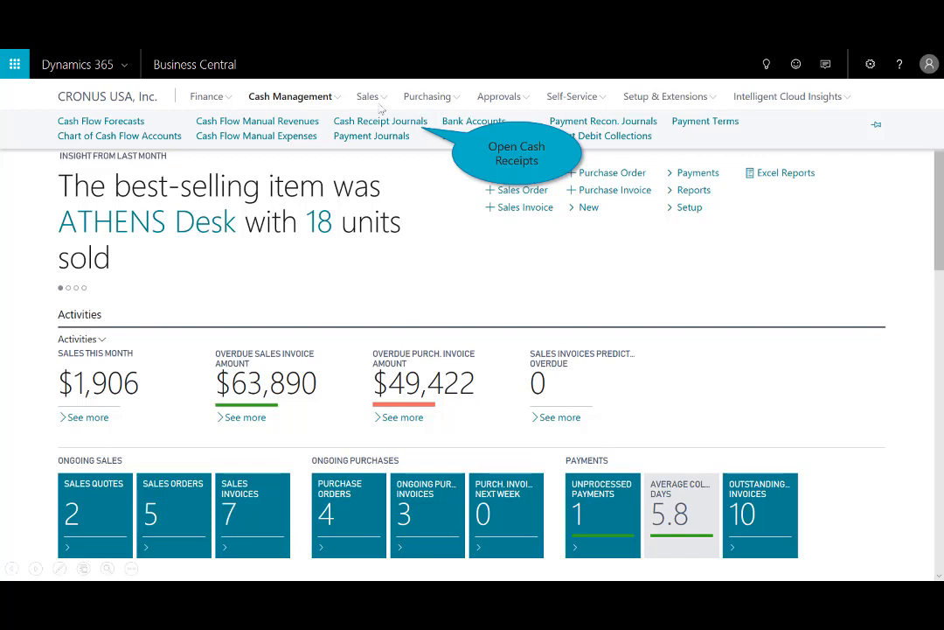
Step: In Business Central, open the GENERAL cash receipt journal and set the Adatum Corporation payment amount to -1,021.84
left_click(410, 121)
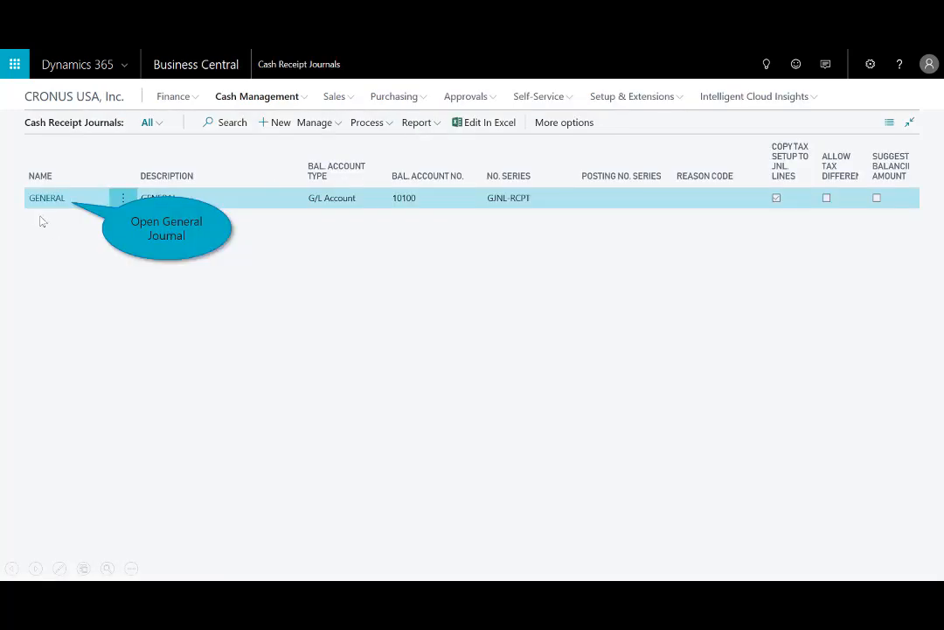
left_click(48, 198)
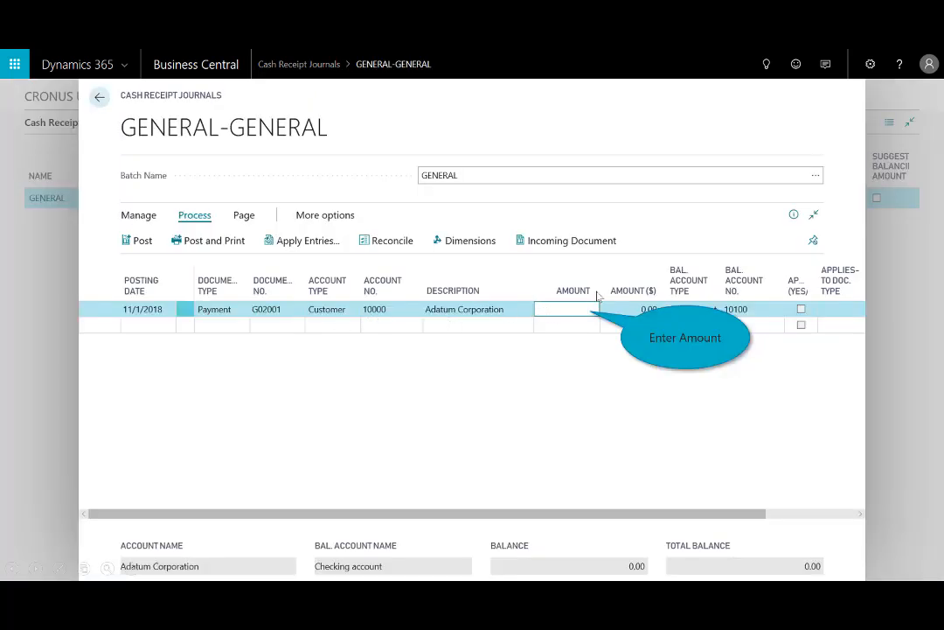
left_click(576, 312)
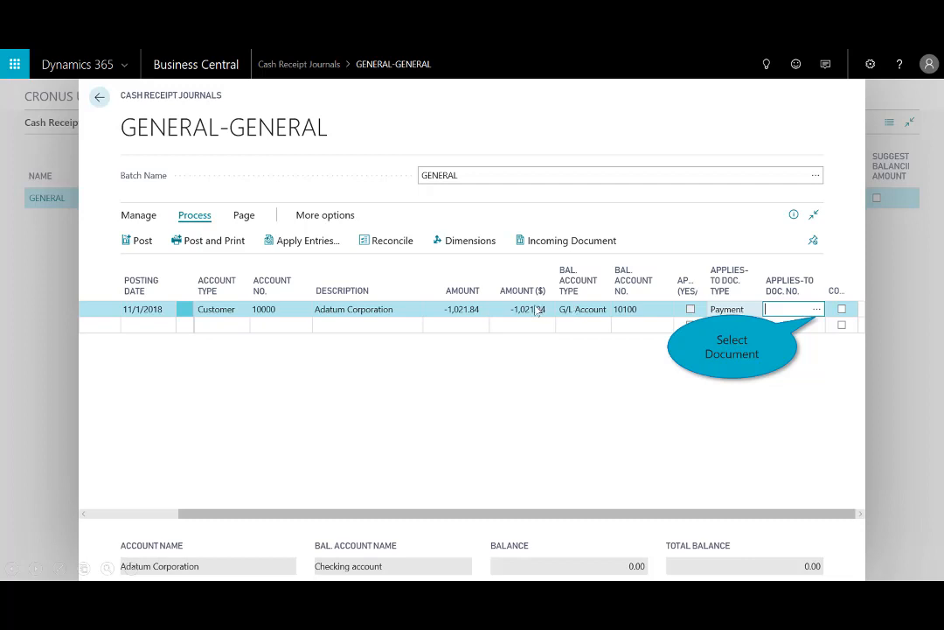
Step: Apply the Adatum payment to the customer's invoice posted 10/16/2018 and post the cash receipt journal
left_click(818, 310)
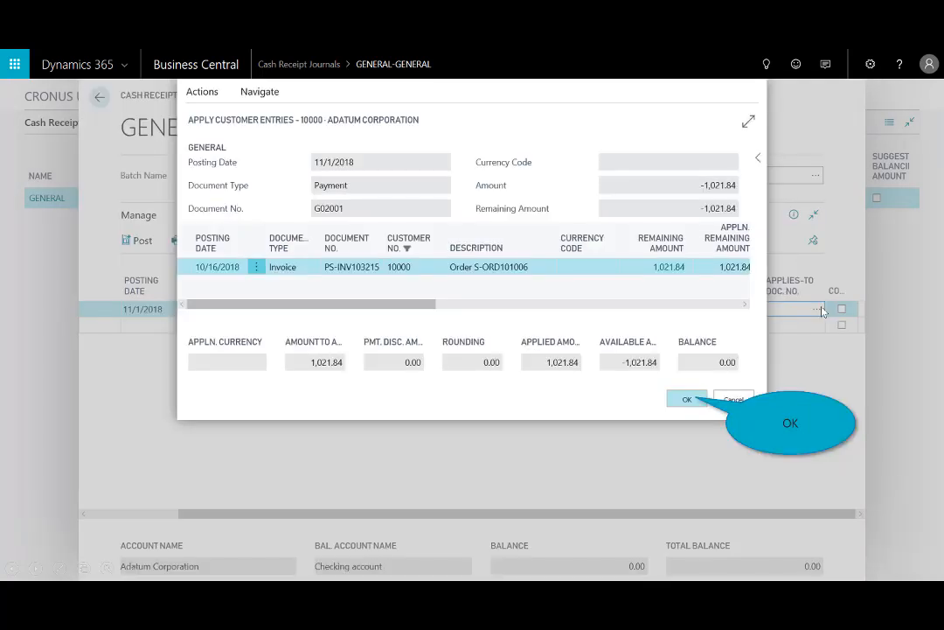
left_click(687, 399)
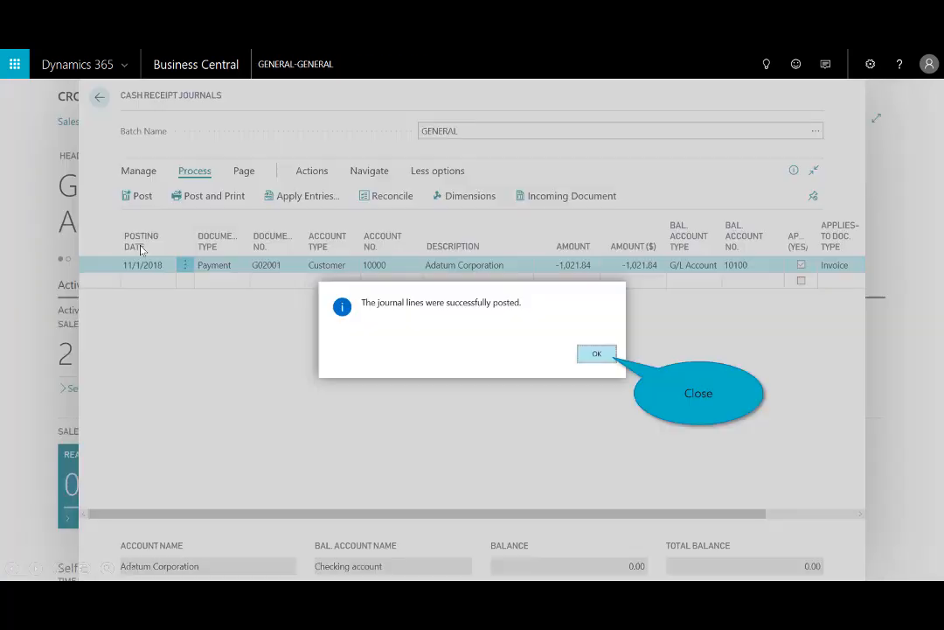
left_click(598, 353)
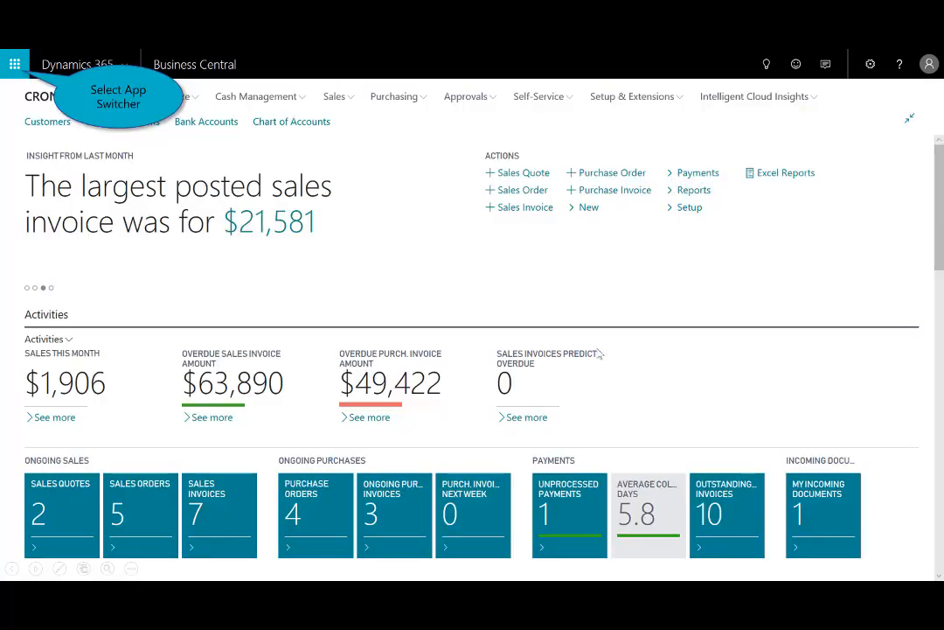
Step: Switch to Sales Hub and check the status of the "Quote for Chairs for Adatum" invoice in All Invoices
left_click(14, 69)
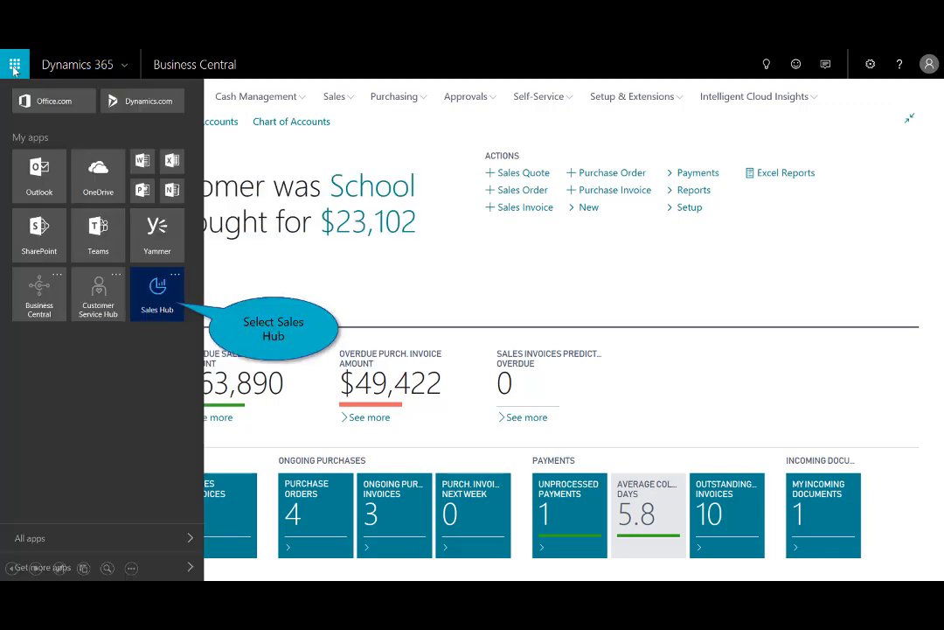
left_click(172, 305)
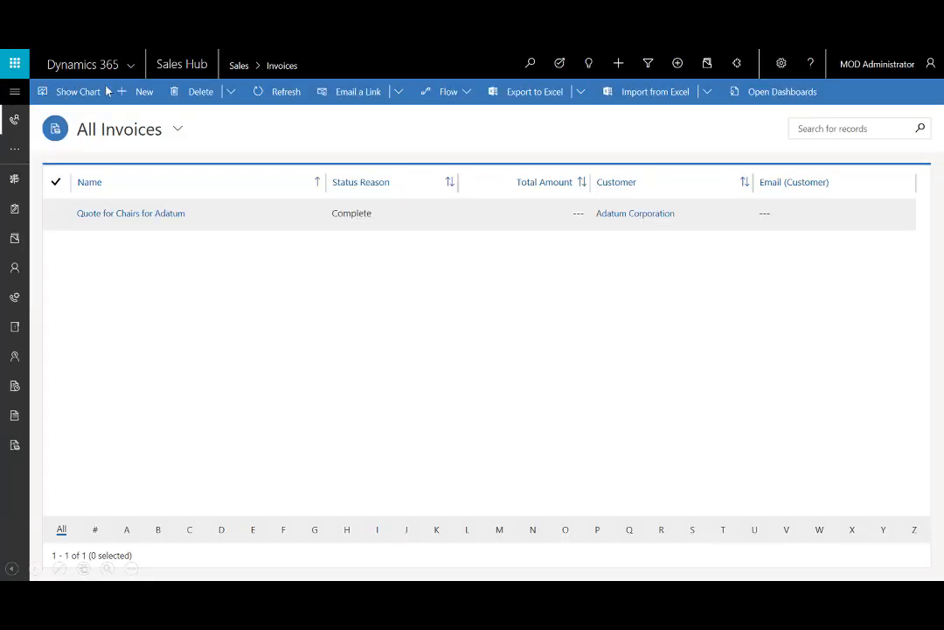